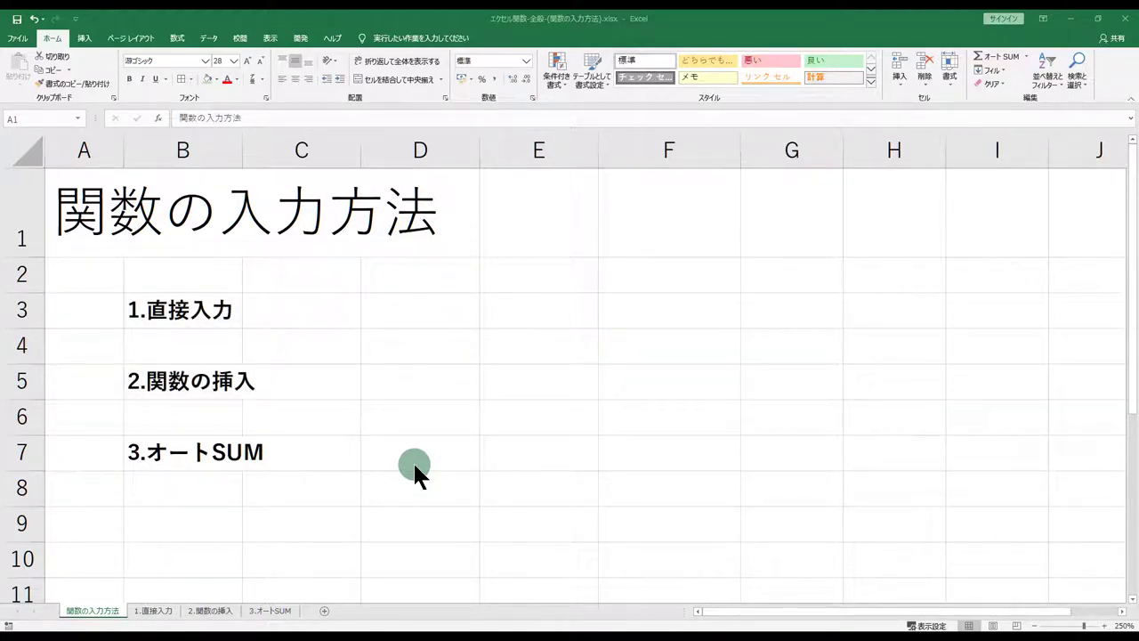
pyautogui.click(175, 315)
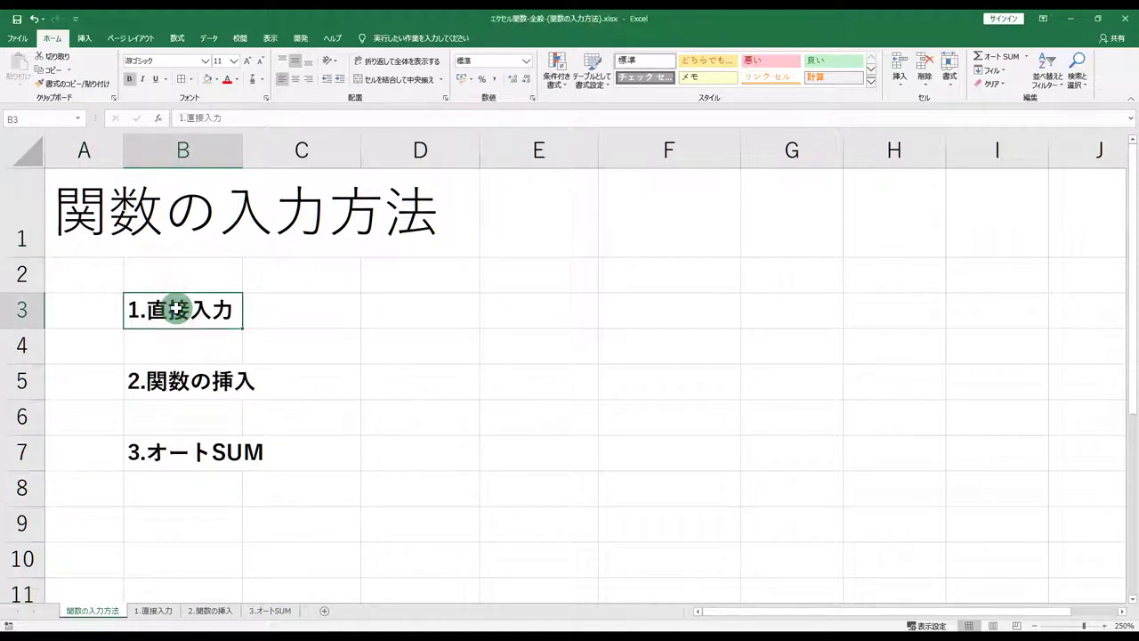
pyautogui.click(198, 382)
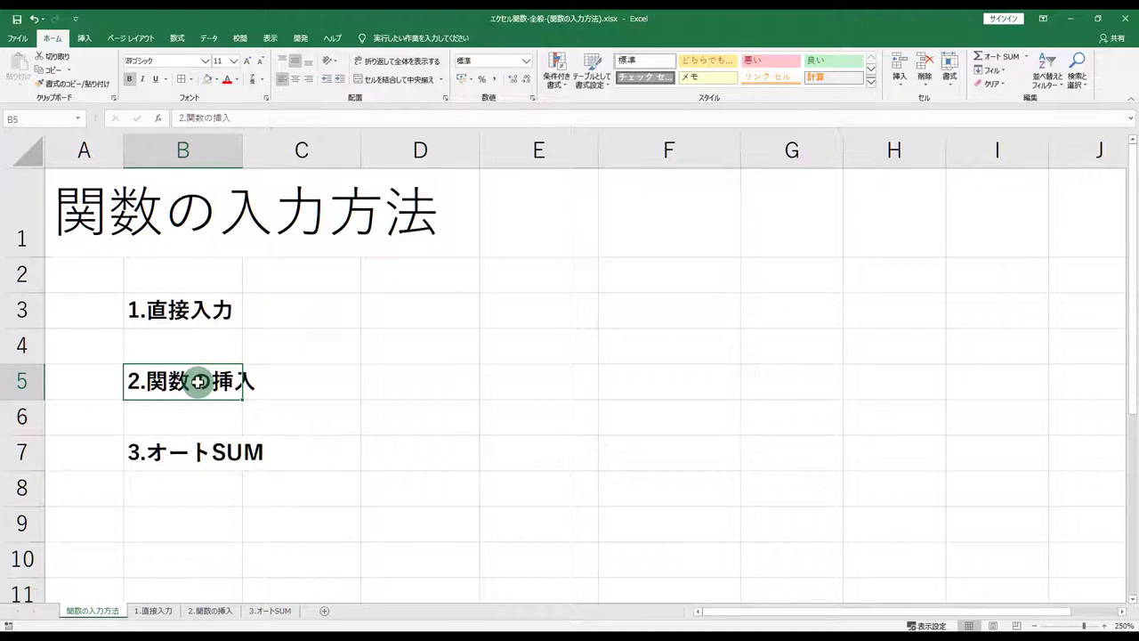
pyautogui.click(198, 458)
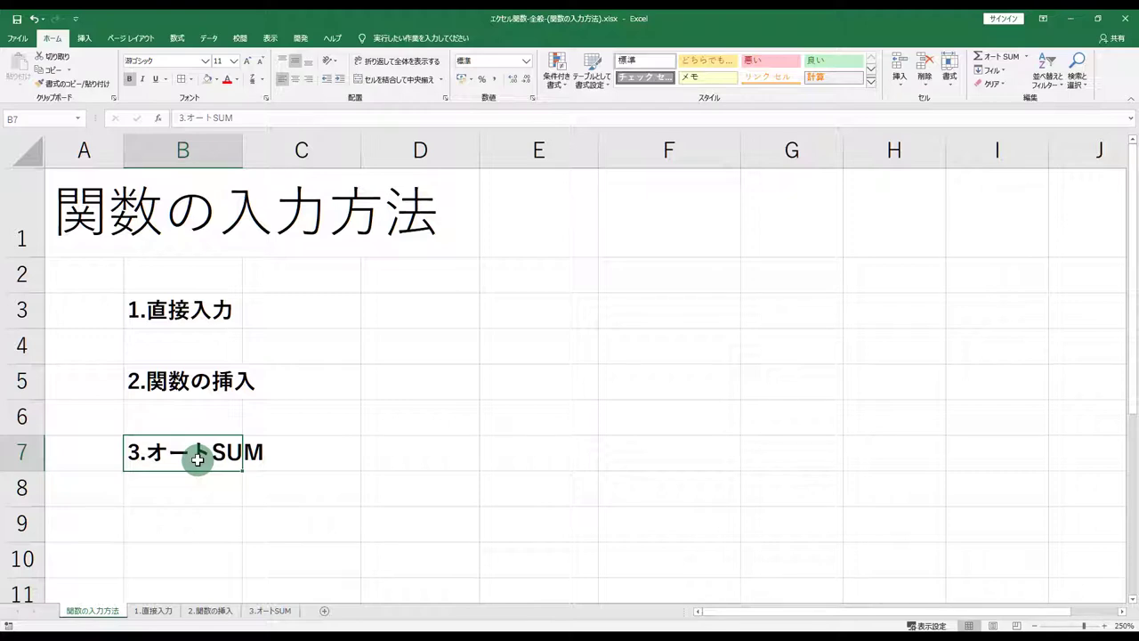
pyautogui.click(198, 309)
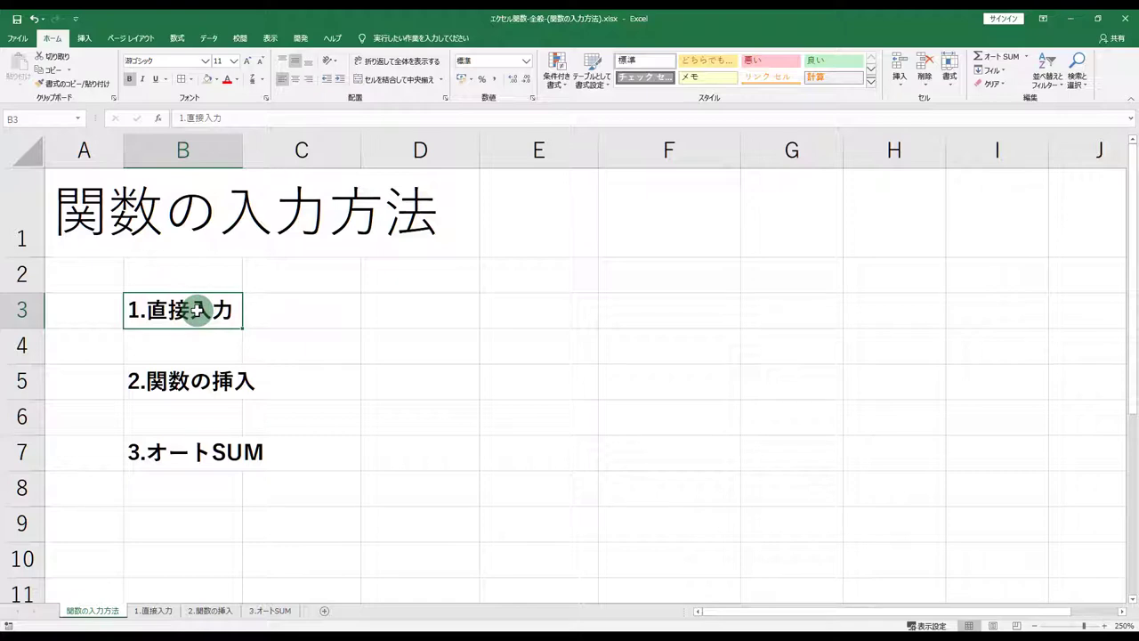
# Step: Open the 1.直接入力 sheet and look over its table of 数値A, 数値B, 数値C and 合計
pyautogui.click(158, 610)
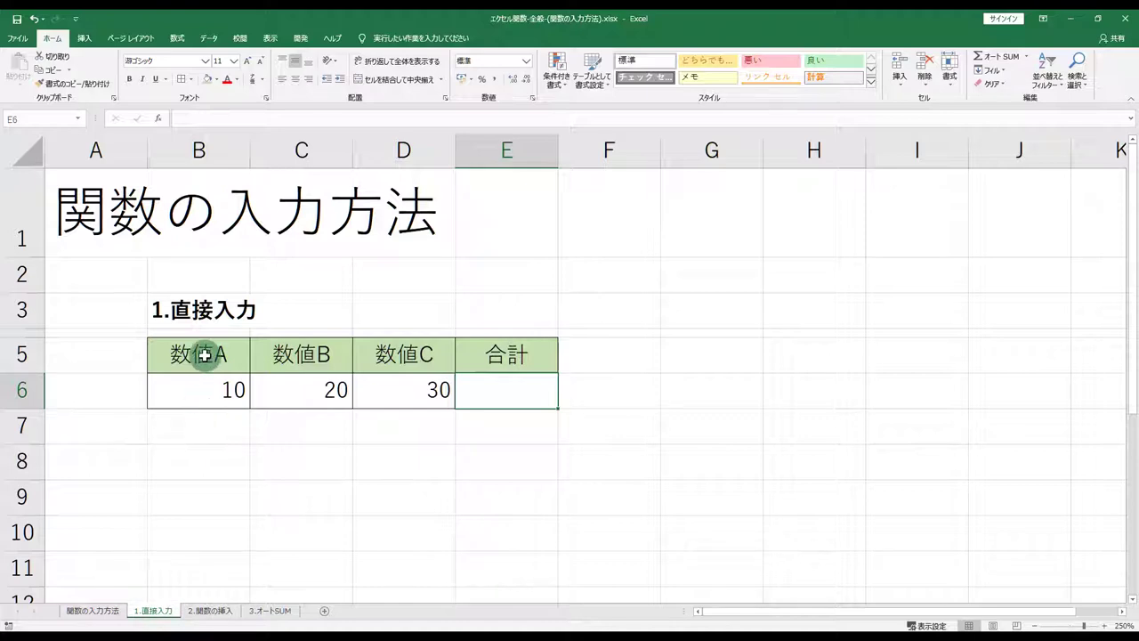
pyautogui.moveTo(204, 354); pyautogui.dragTo(504, 383)
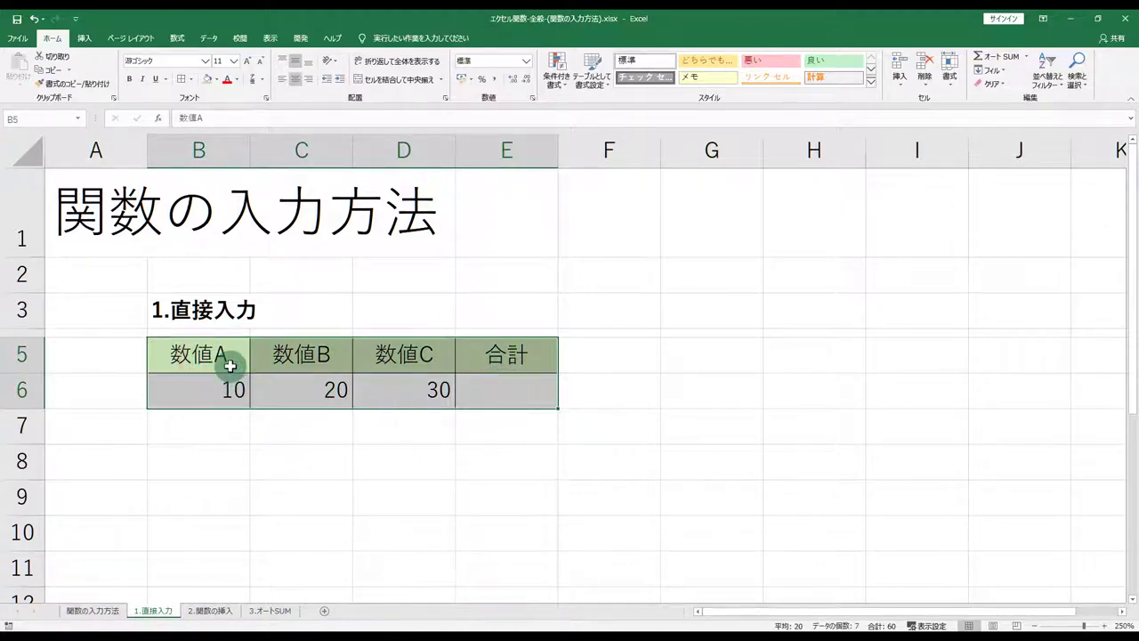
pyautogui.click(222, 398)
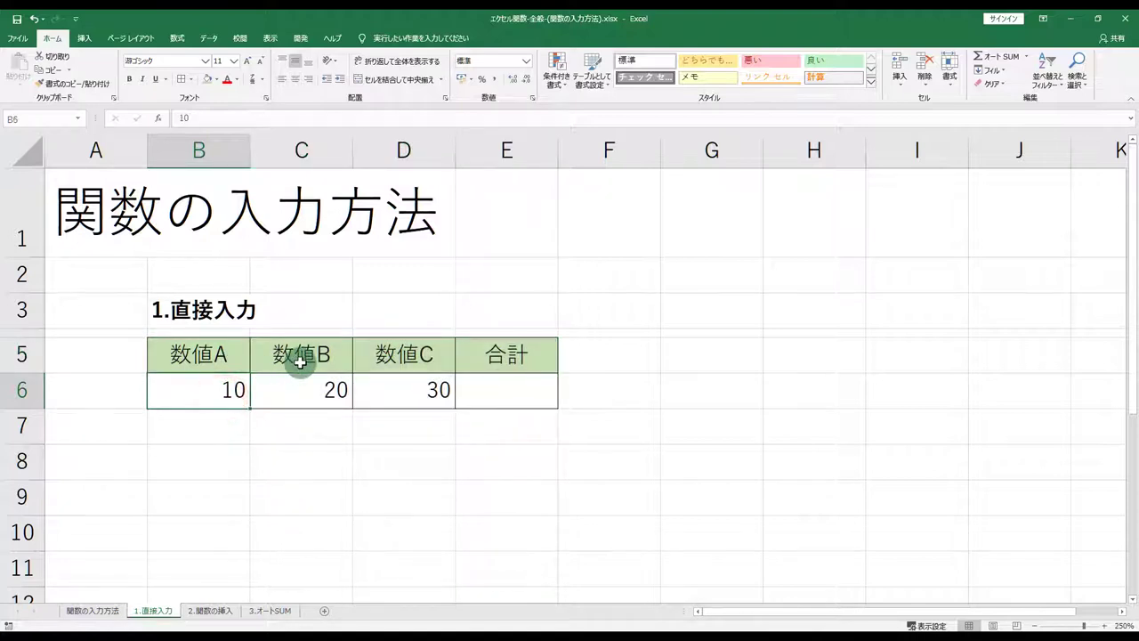
pyautogui.click(313, 389)
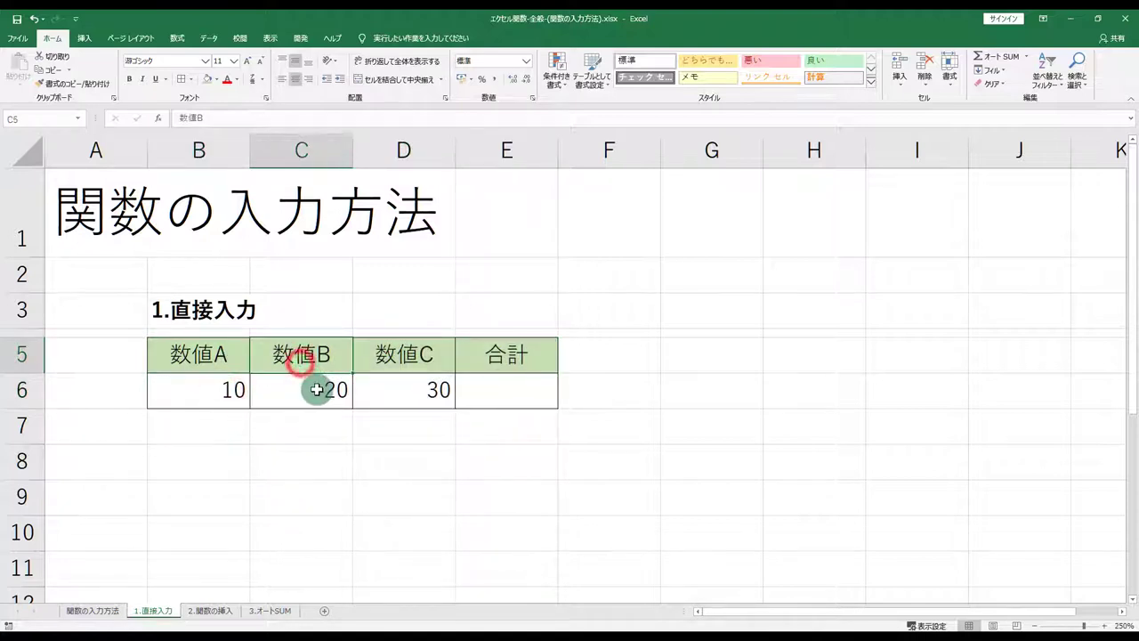
pyautogui.click(402, 355)
pyautogui.click(401, 403)
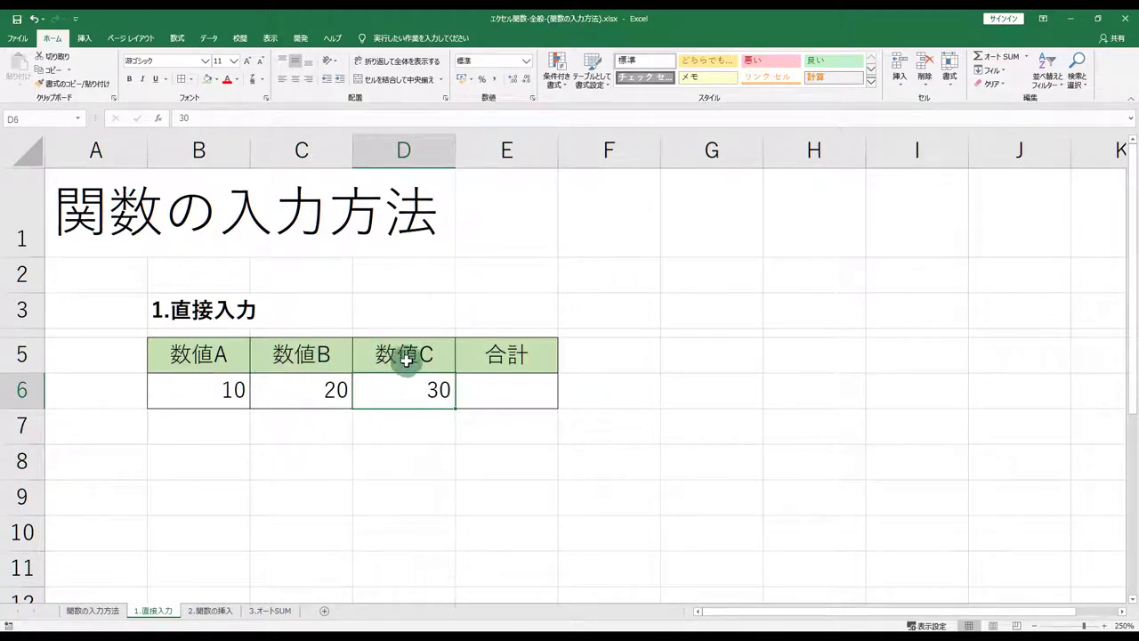
# Step: Enter the formula =SUM(B6:D6) directly in cell E6 under 合計
pyautogui.click(483, 390)
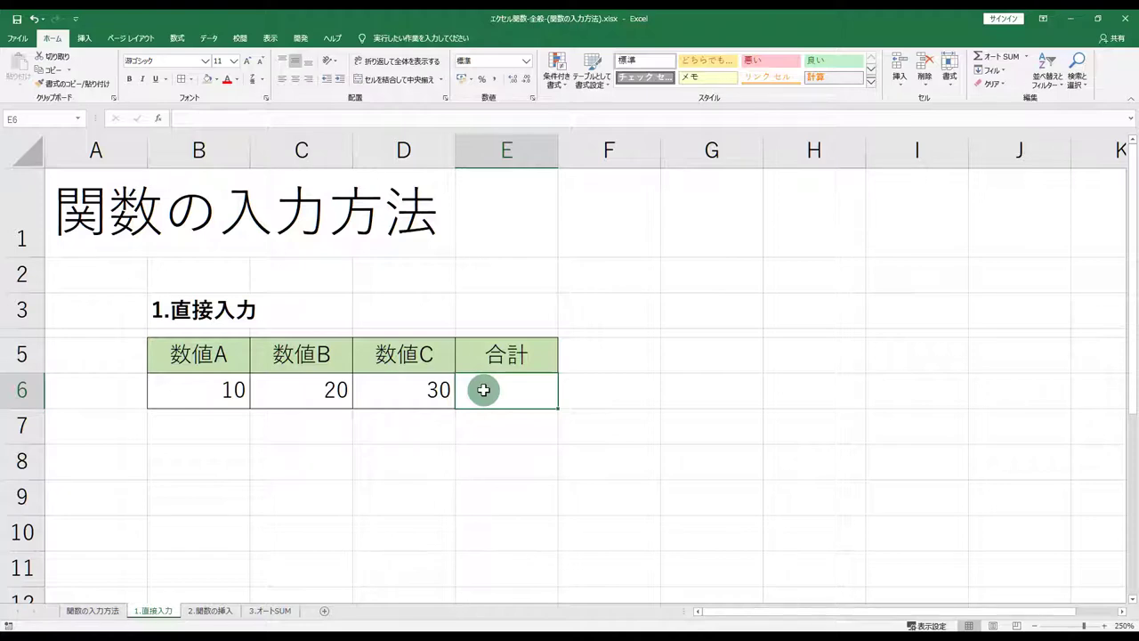
pyautogui.click(484, 390)
pyautogui.write('=')
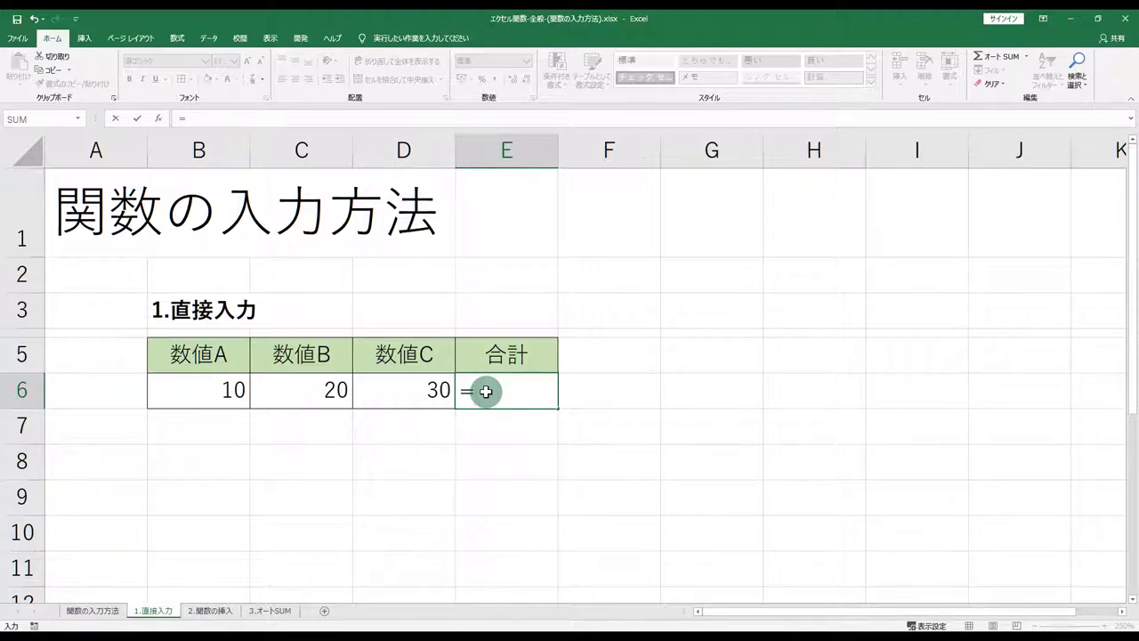
pyautogui.write('SUM')
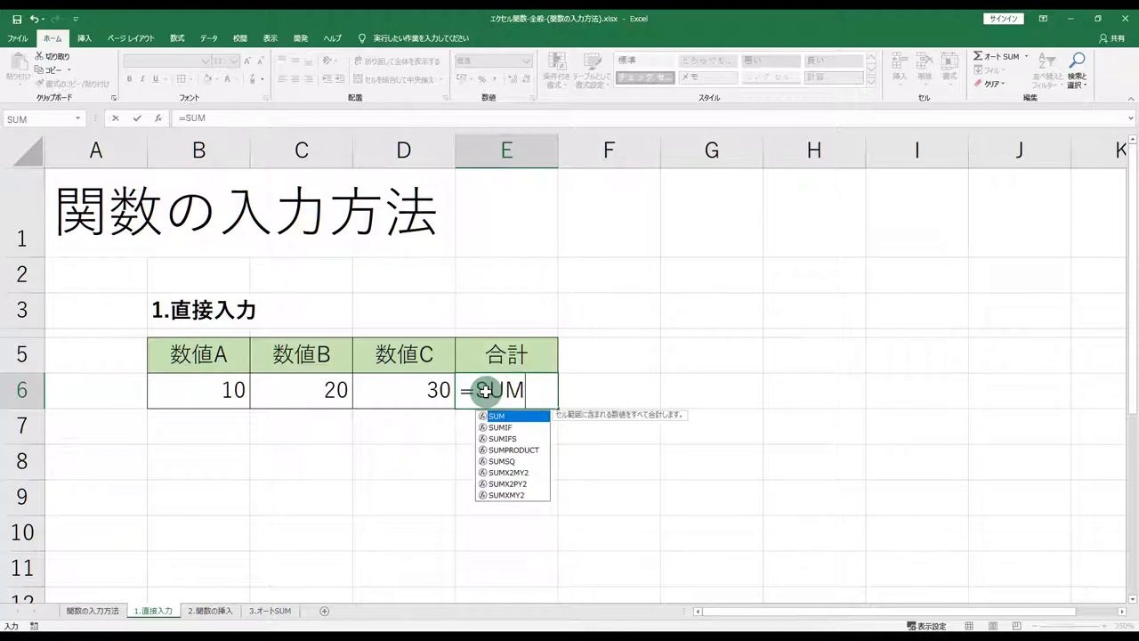
pyautogui.write('(')
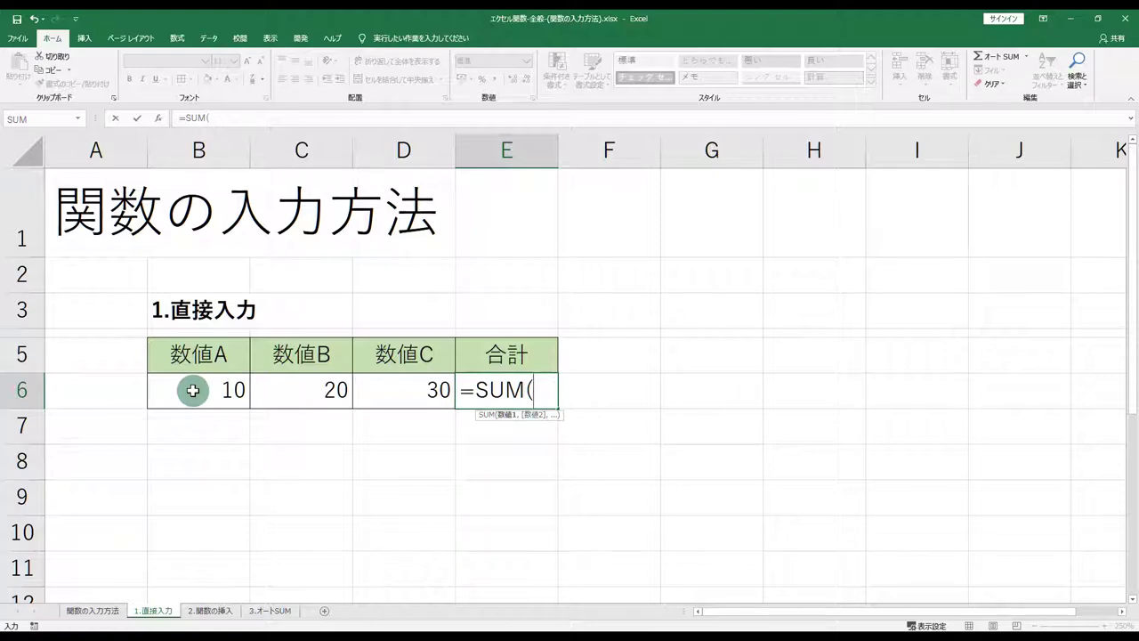
pyautogui.moveTo(193, 389); pyautogui.dragTo(375, 396)
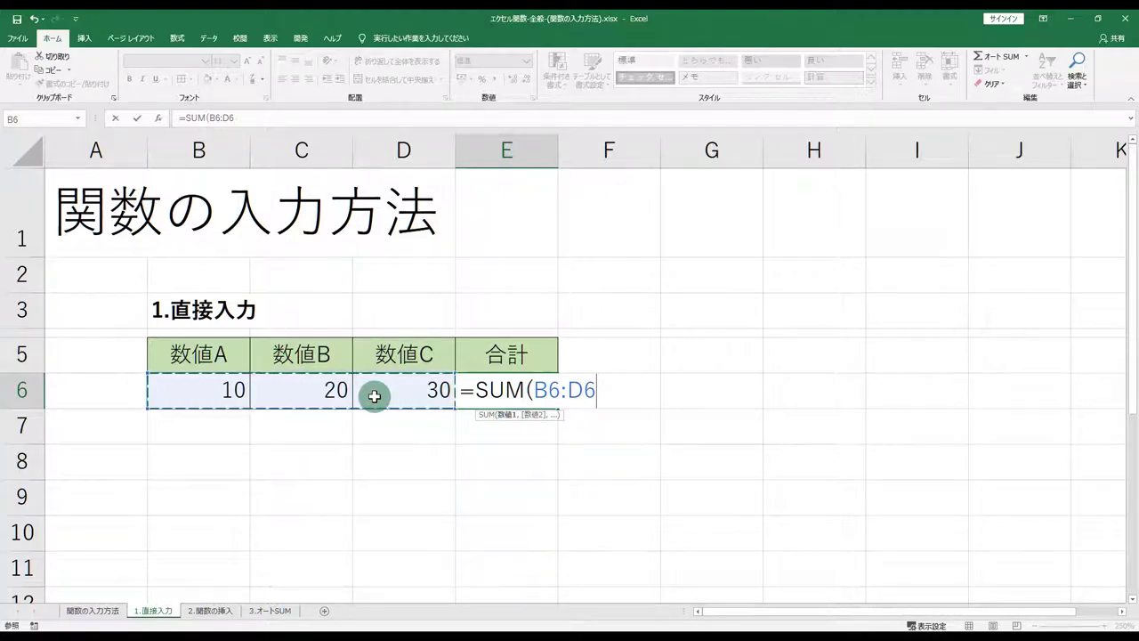
pyautogui.write(')')
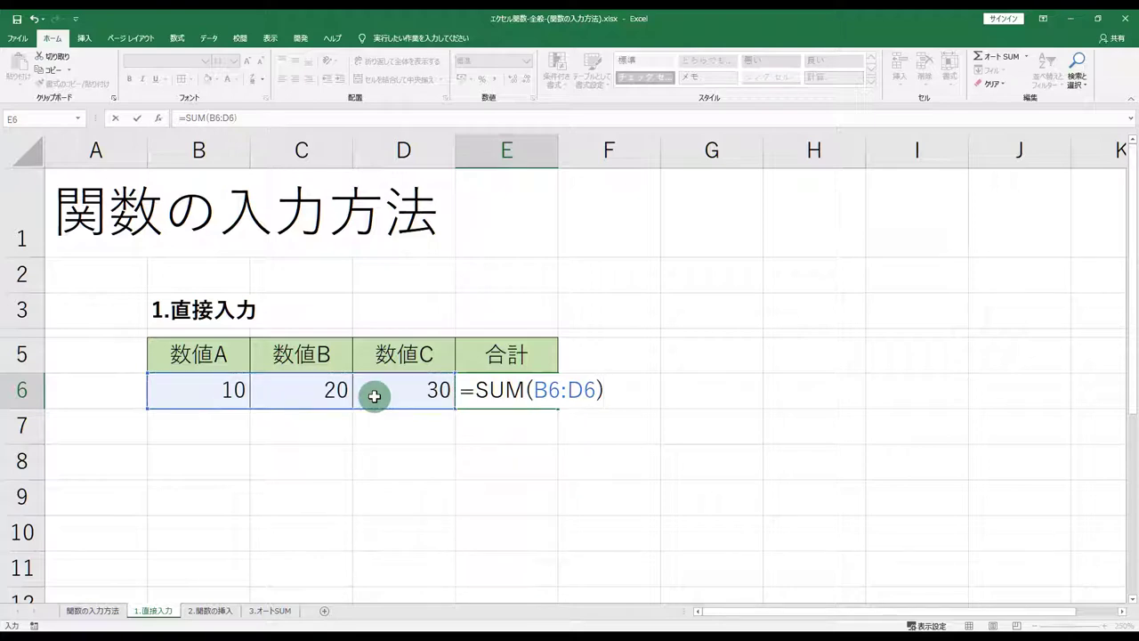
pyautogui.press('Return')
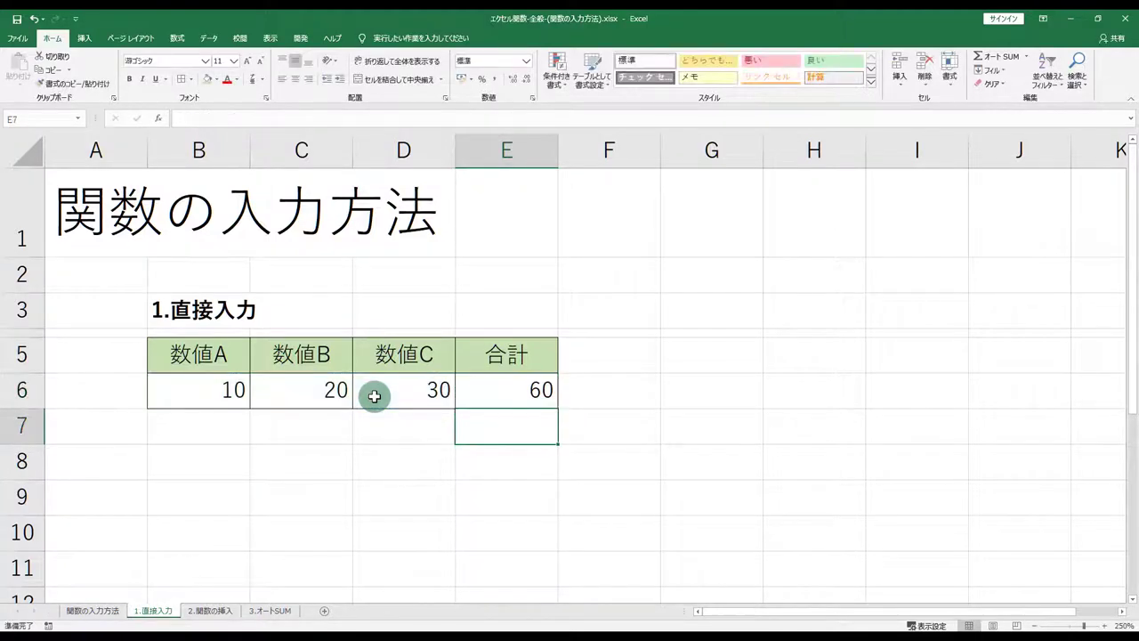
pyautogui.click(502, 400)
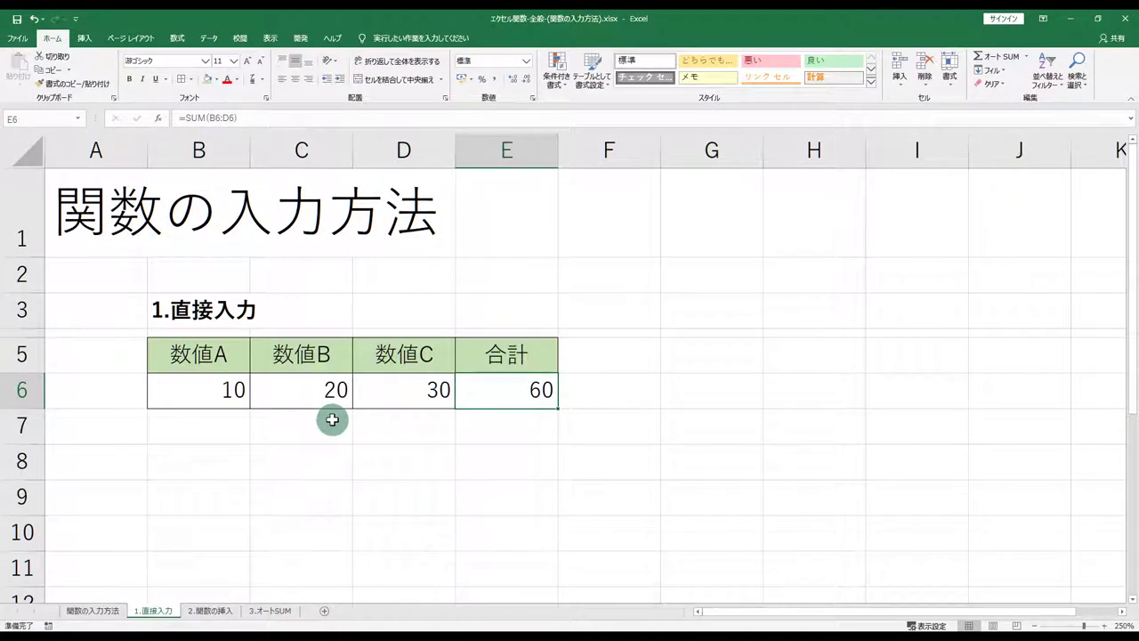
pyautogui.click(197, 308)
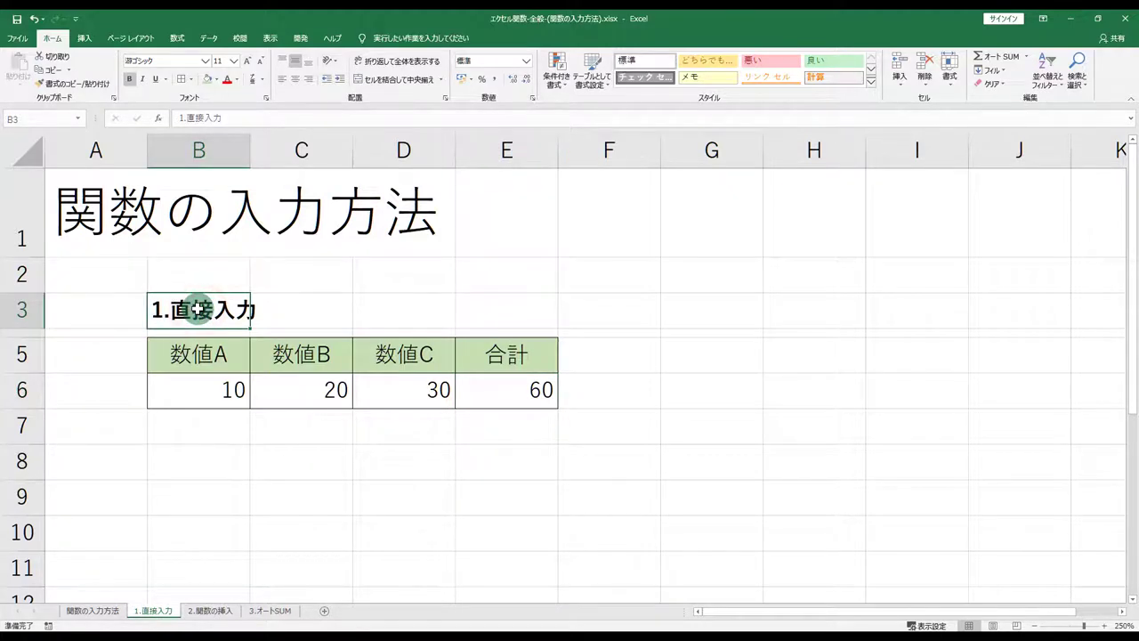
# Step: Switch to the 2.関数の挿入 sheet and open the Insert Function dialog for the 合計 cell E6
pyautogui.click(208, 612)
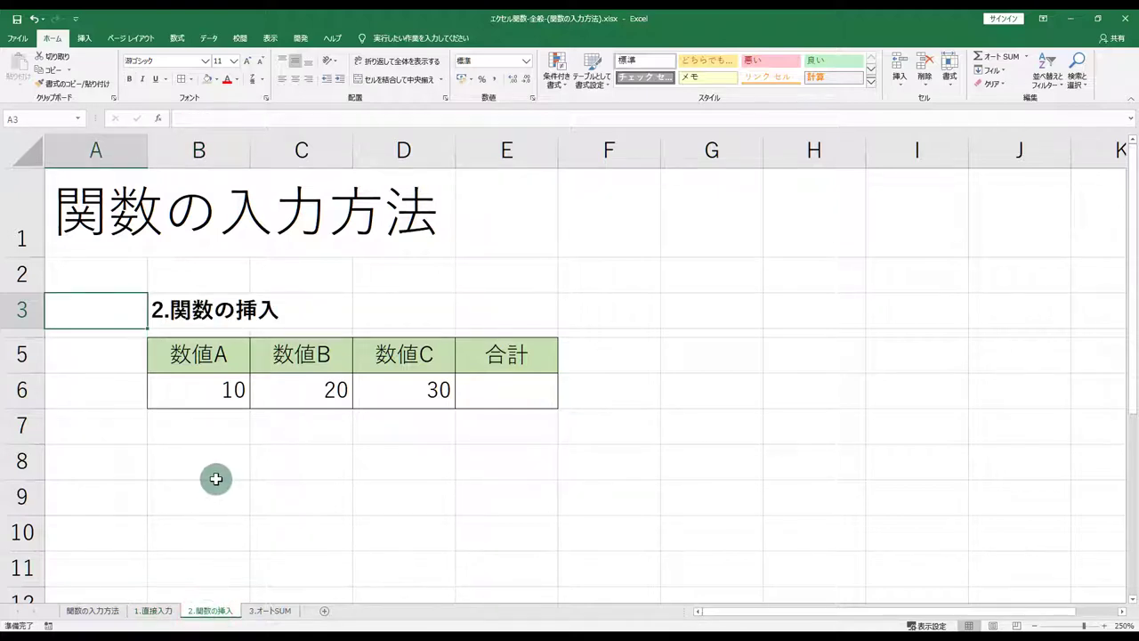
pyautogui.moveTo(177, 364); pyautogui.dragTo(502, 390)
pyautogui.click(502, 390)
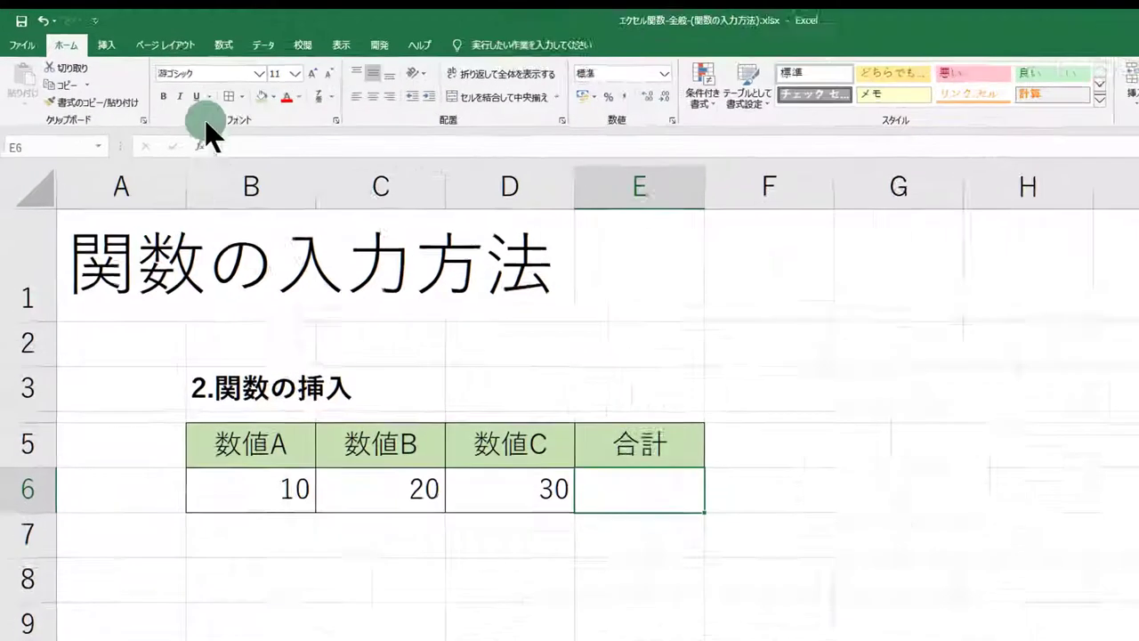
pyautogui.click(84, 36)
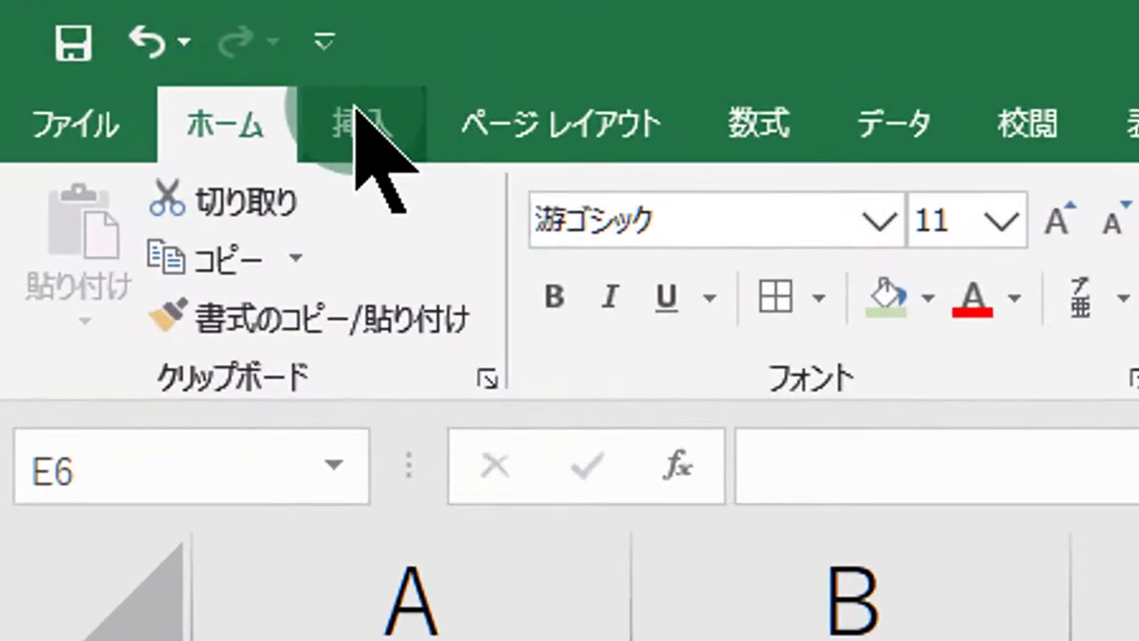
pyautogui.click(755, 120)
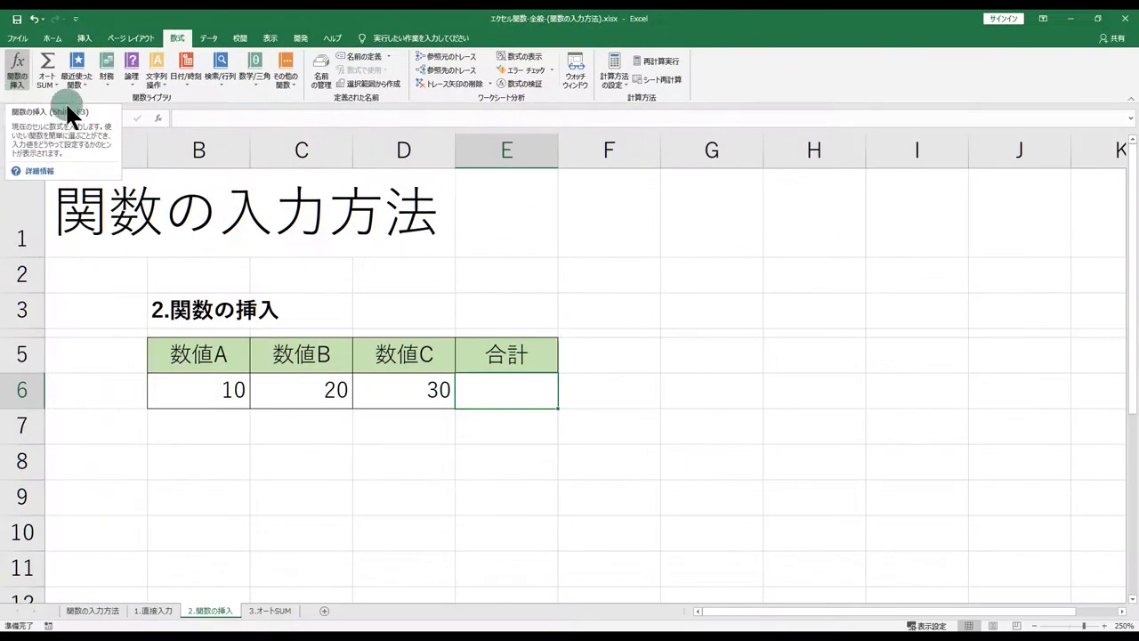
pyautogui.click(502, 389)
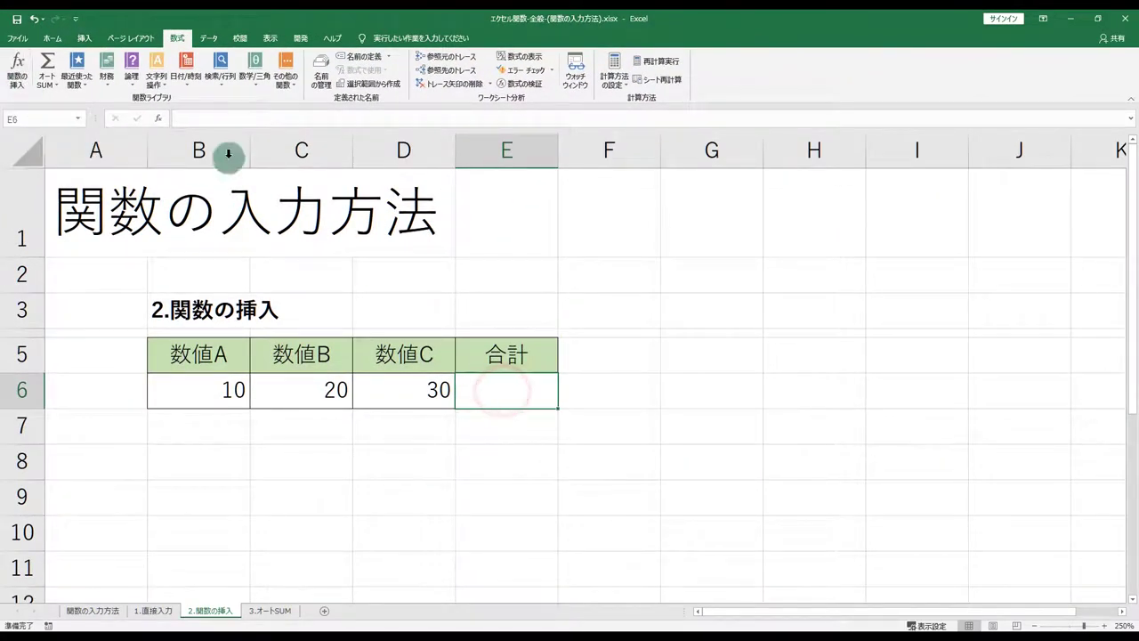
pyautogui.click(17, 82)
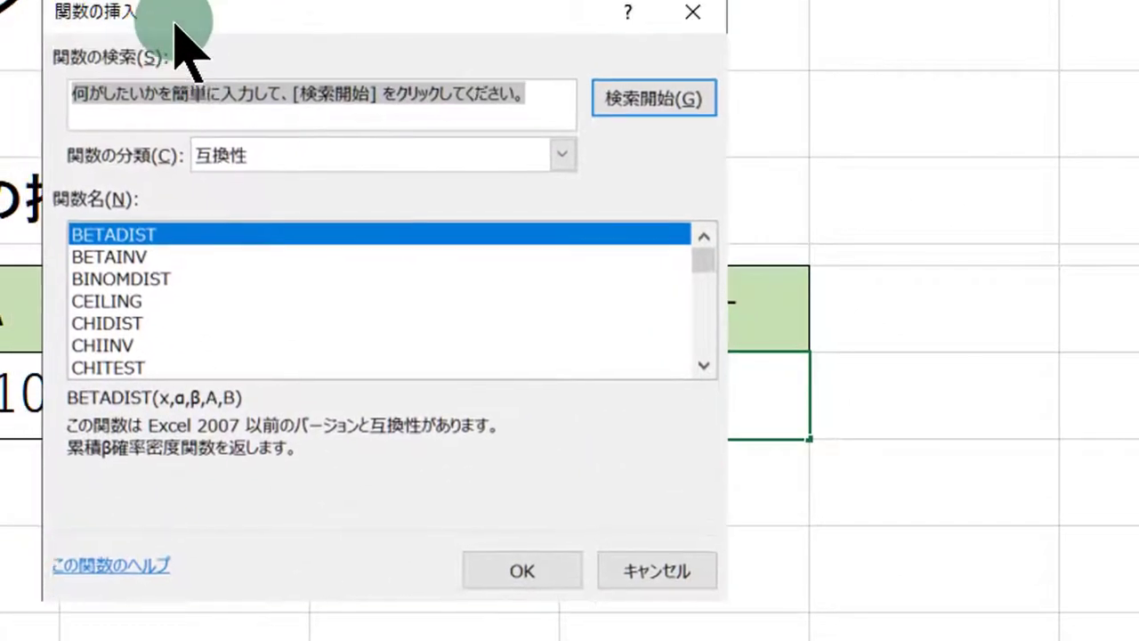
# Step: Choose the SUM function from the 数学/三角 category and proceed to its arguments
pyautogui.moveTo(175, 27); pyautogui.dragTo(170, 55)
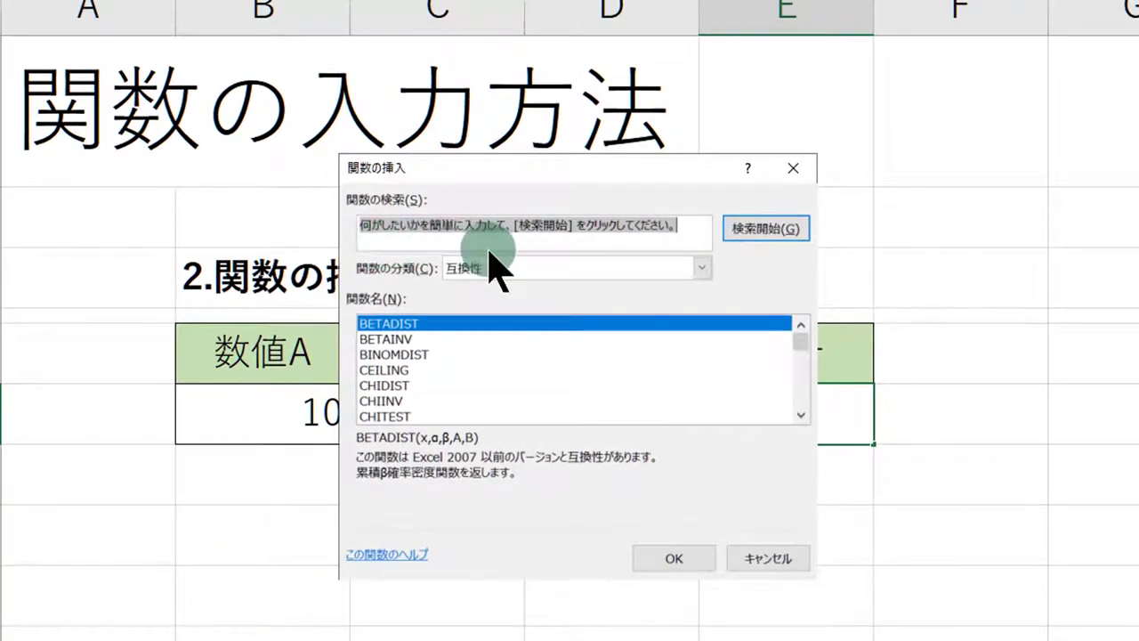
pyautogui.click(532, 171)
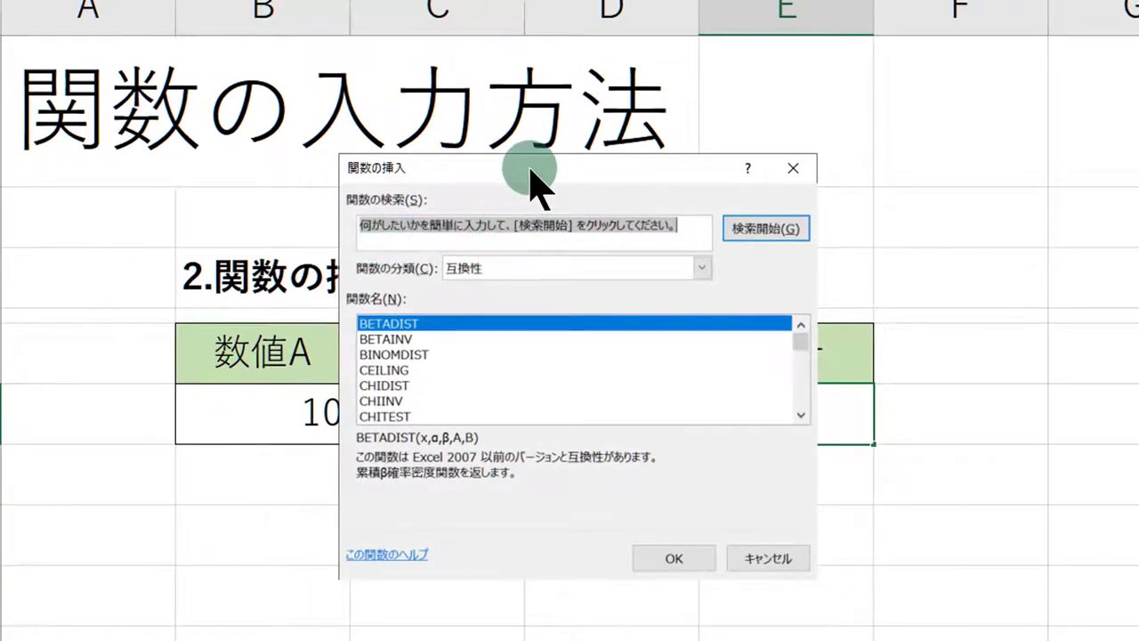
pyautogui.click(525, 269)
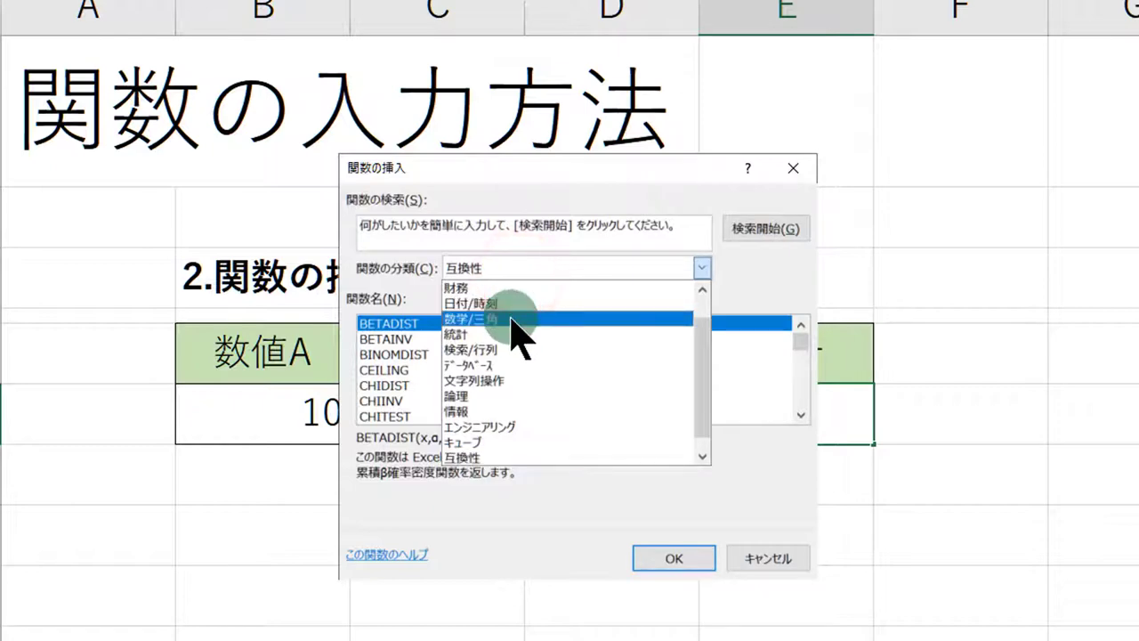
pyautogui.click(511, 319)
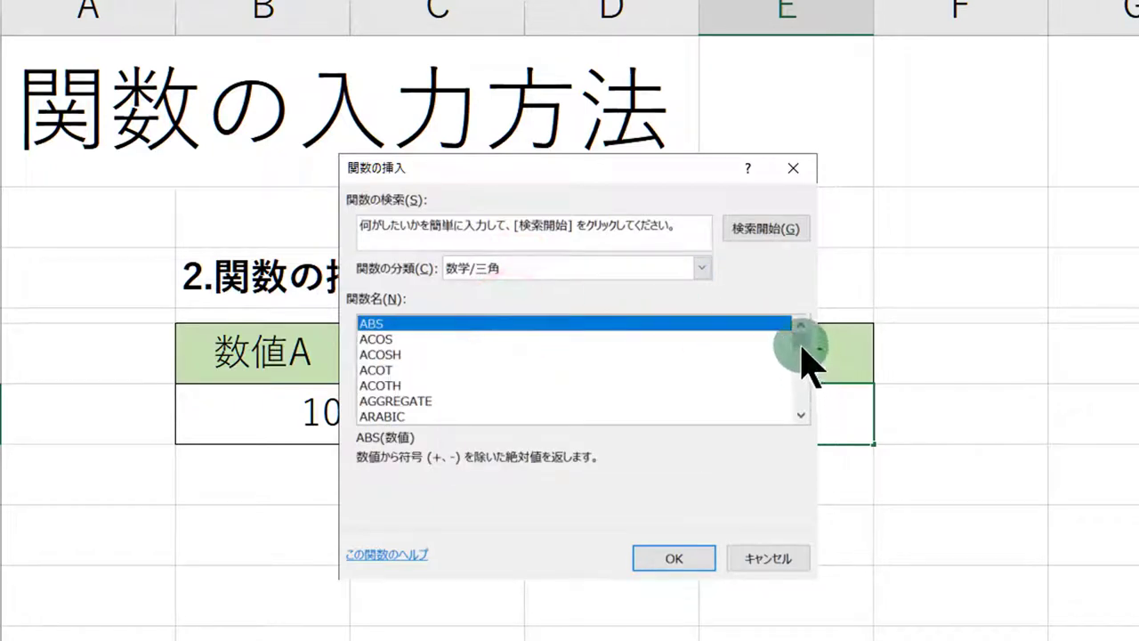
pyautogui.moveTo(803, 336); pyautogui.dragTo(808, 401)
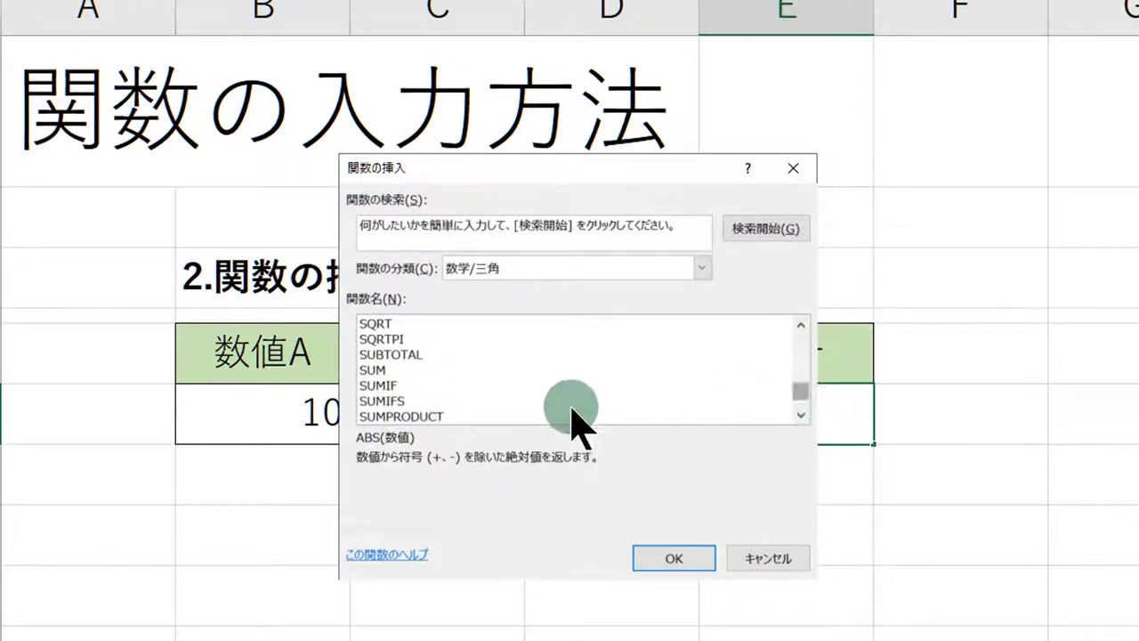
pyautogui.click(381, 370)
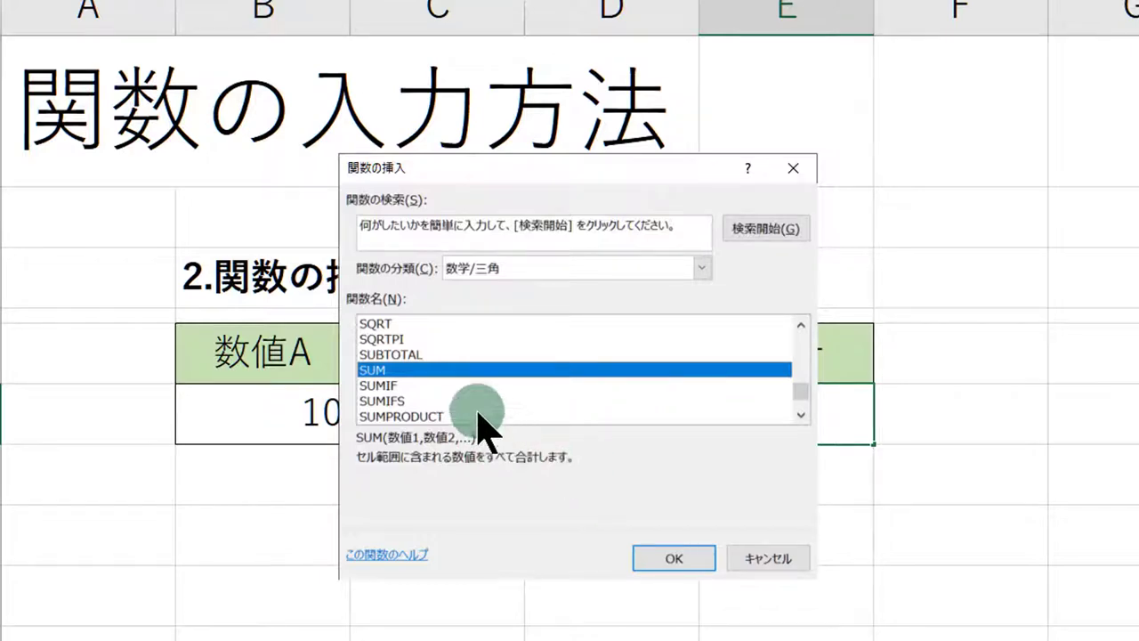
pyautogui.click(665, 569)
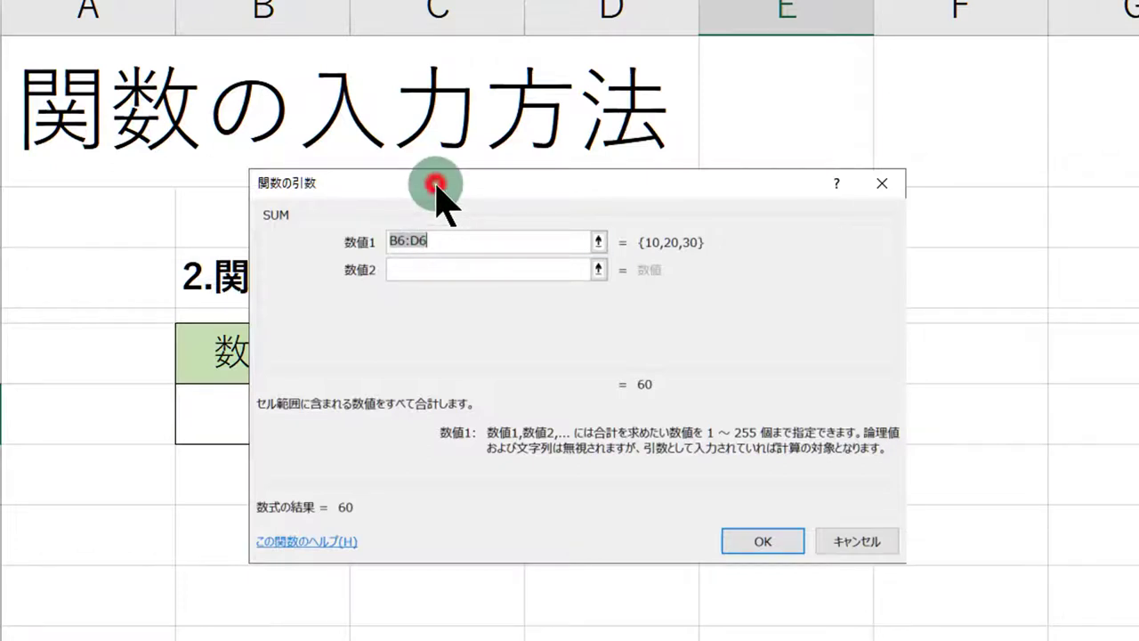
# Step: Accept B6:D6 as the 数値1 argument and insert the SUM formula into E6
pyautogui.moveTo(437, 183); pyautogui.dragTo(579, 236)
pyautogui.click(556, 282)
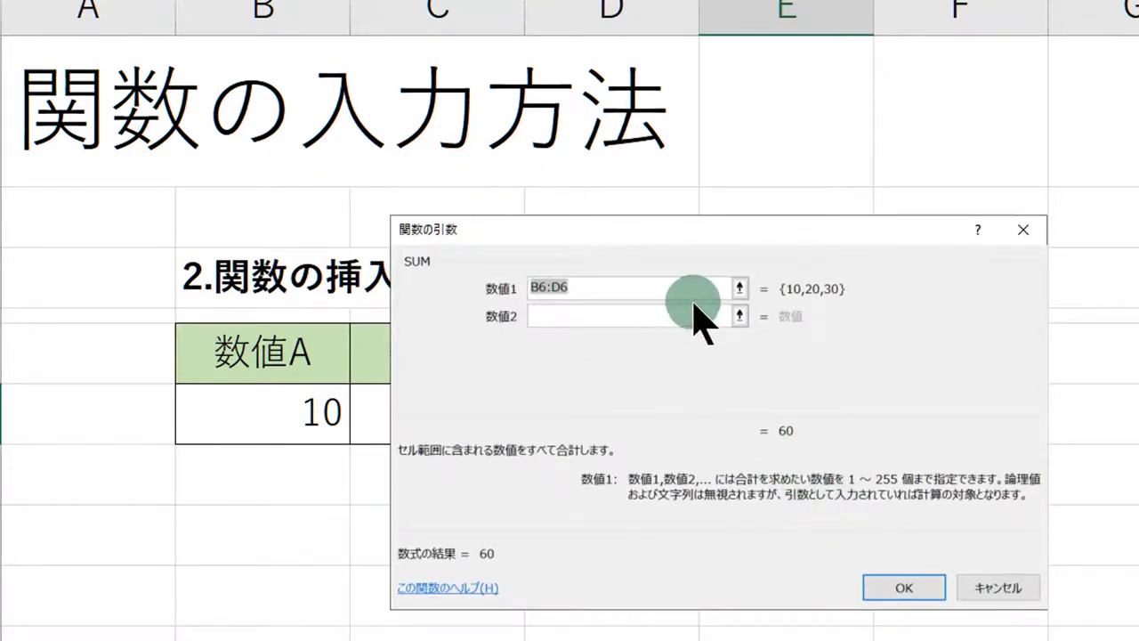
pyautogui.click(628, 291)
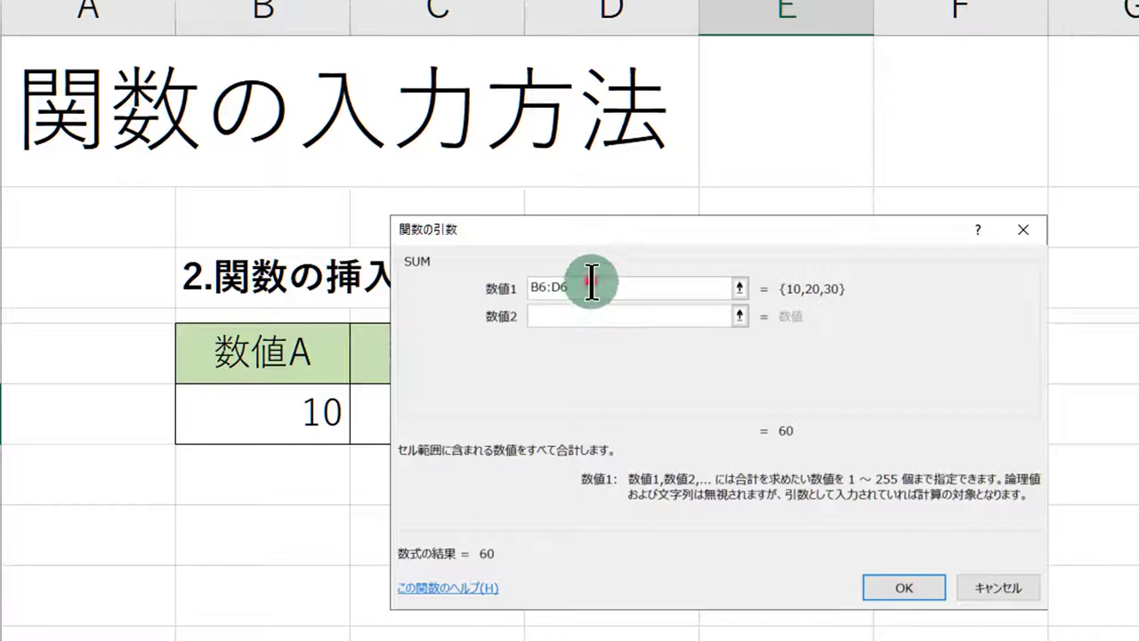
pyautogui.moveTo(591, 280); pyautogui.dragTo(509, 281)
pyautogui.moveTo(561, 291); pyautogui.dragTo(581, 289)
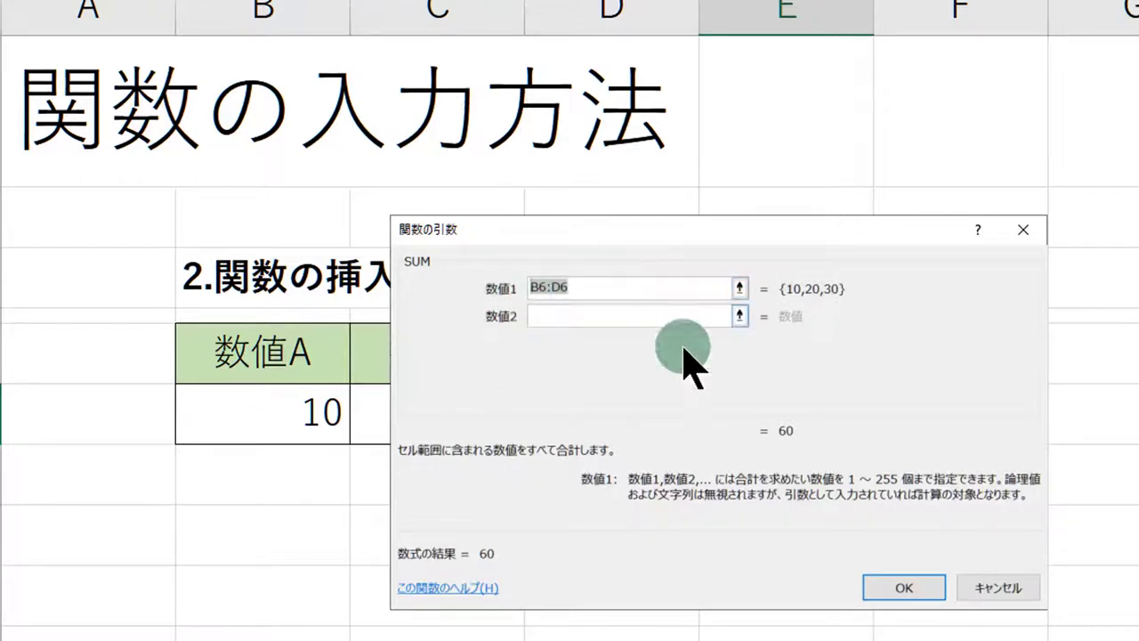
pyautogui.click(899, 586)
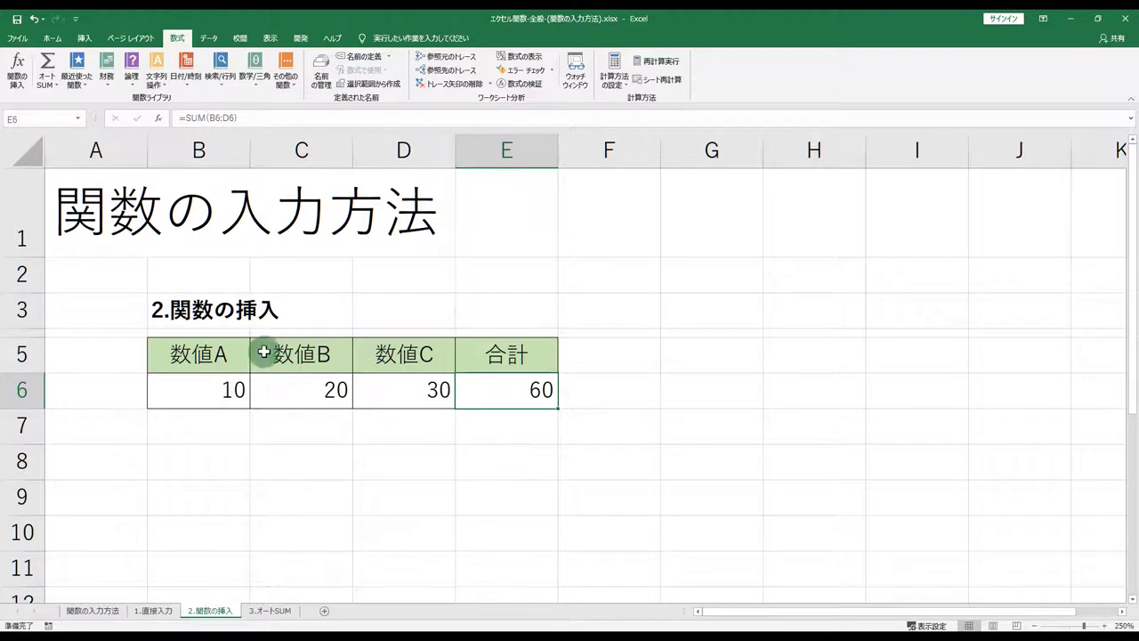
# Step: Switch to the 3.オートSUM sheet and total B6:D6 in the 合計 cell E6 using AutoSUM
pyautogui.click(228, 314)
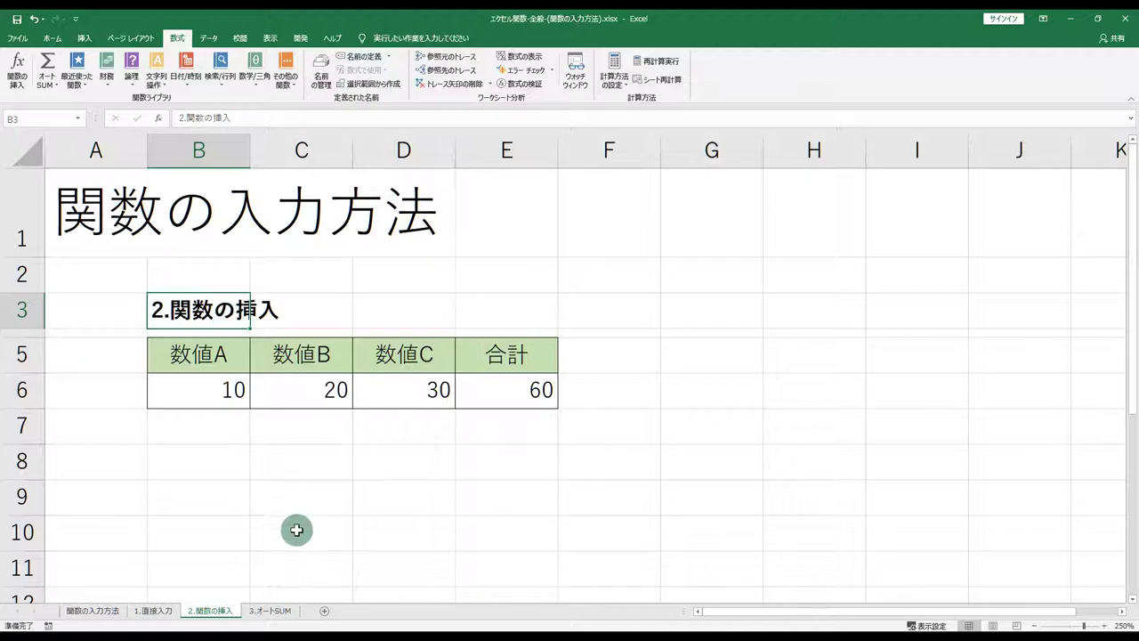
pyautogui.click(267, 612)
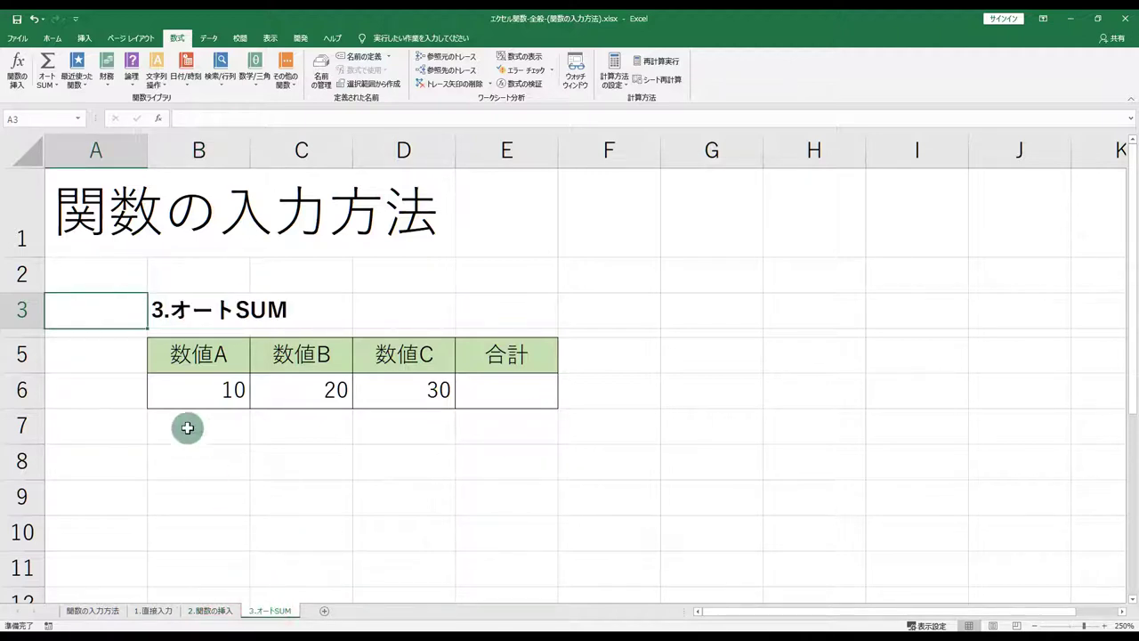
pyautogui.click(181, 309)
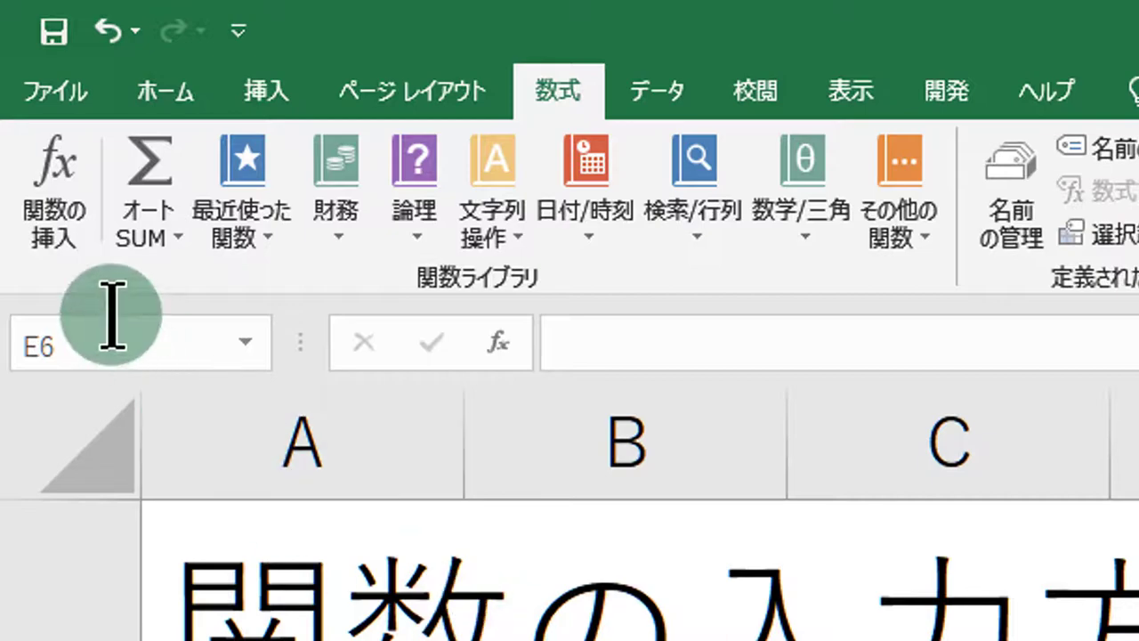
pyautogui.click(152, 184)
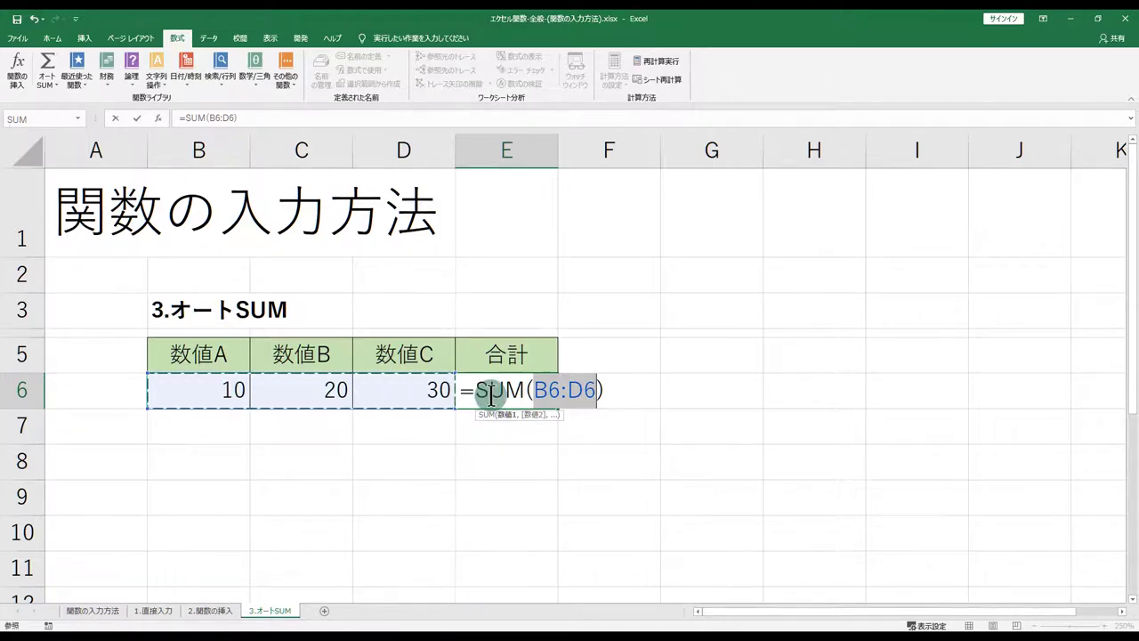
pyautogui.press('Return')
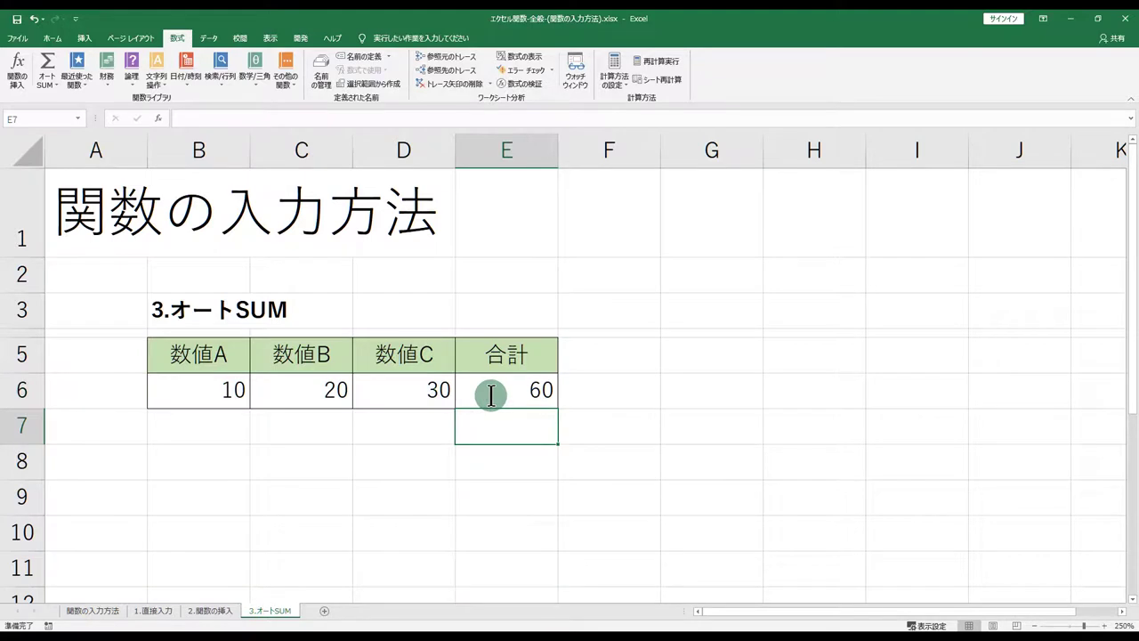
pyautogui.click(491, 396)
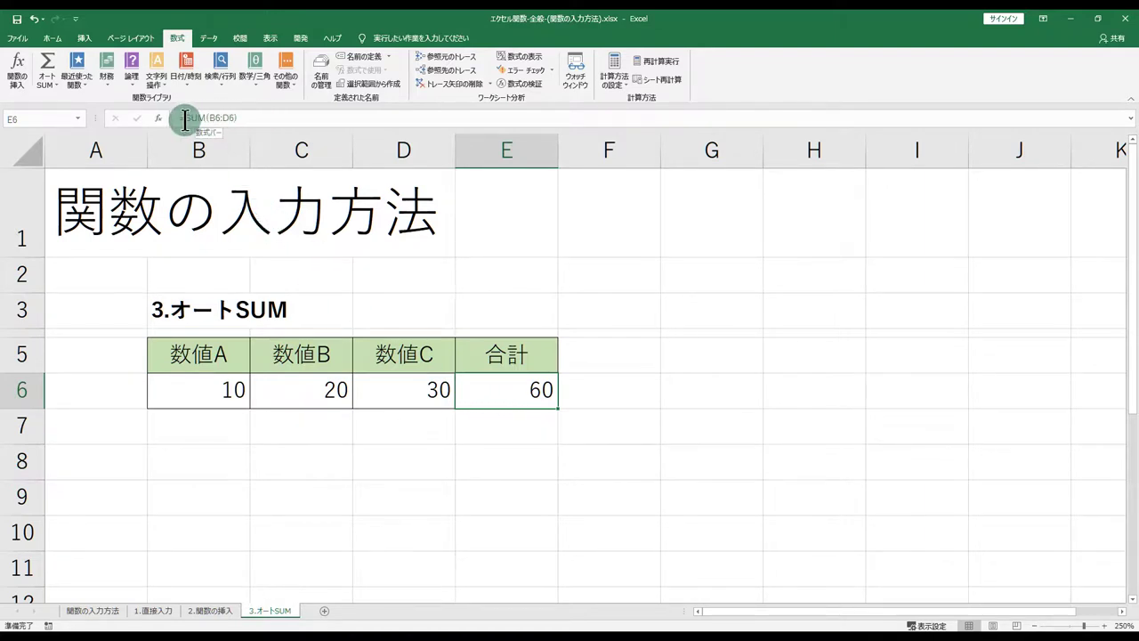
# Step: Return to the 関数の入力方法 sheet and review the three listed entry methods in B3, B5 and B7
pyautogui.click(102, 239)
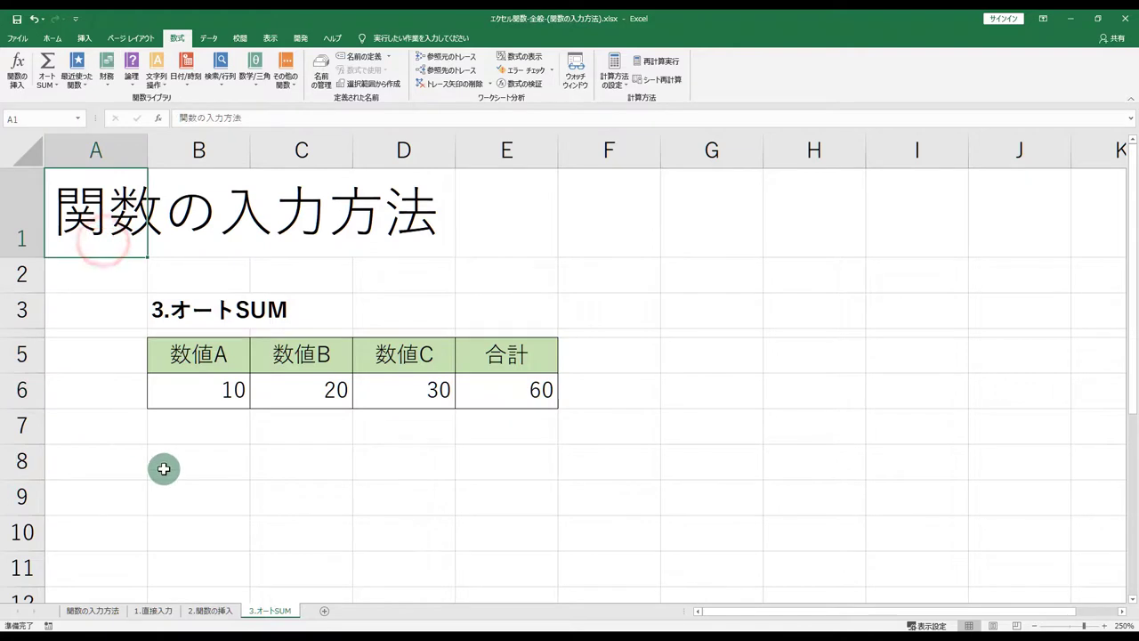
pyautogui.click(94, 611)
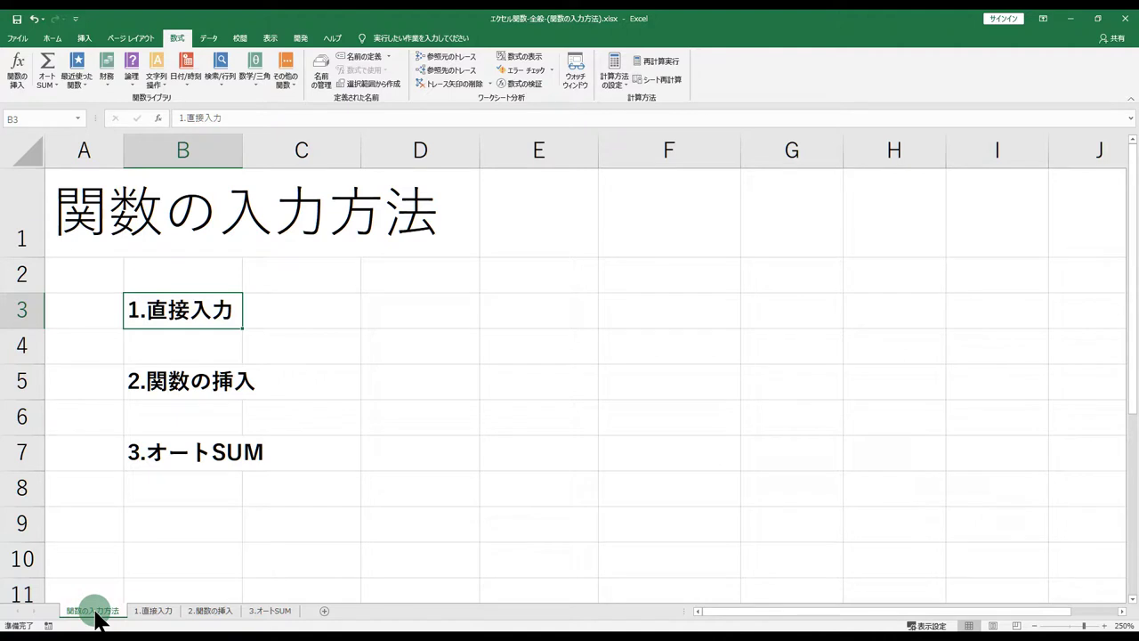
pyautogui.click(159, 316)
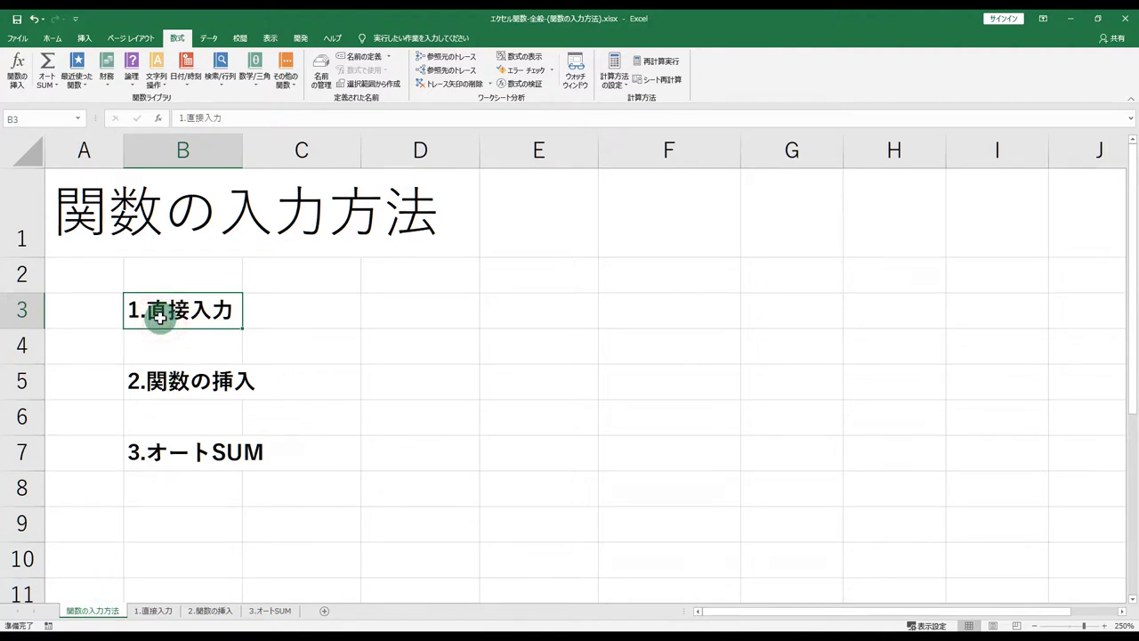
pyautogui.click(158, 378)
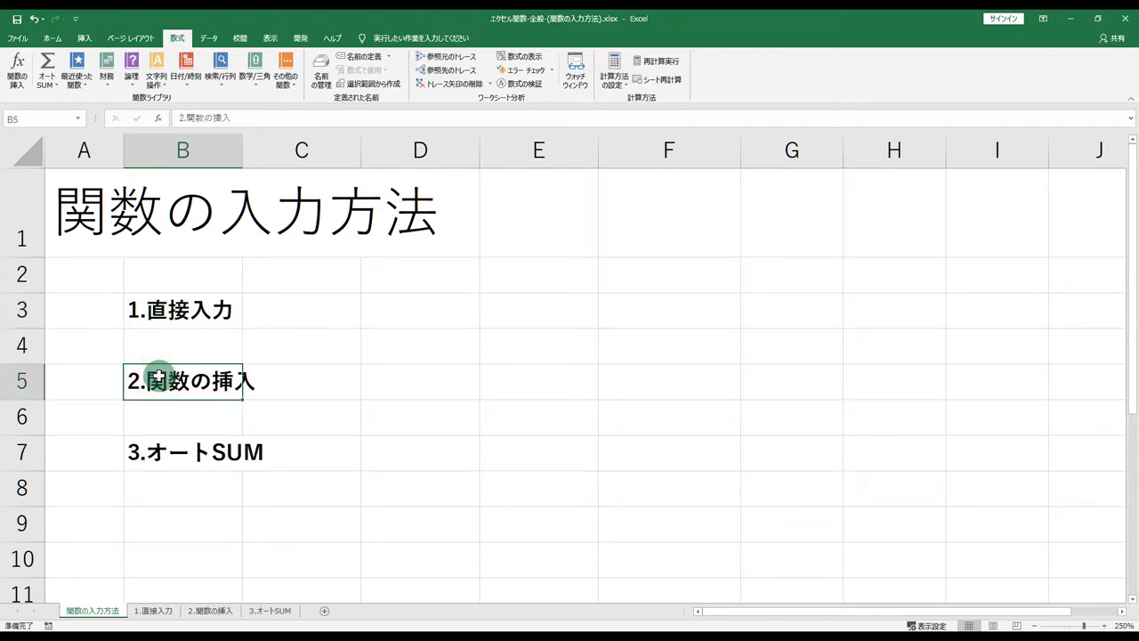
pyautogui.click(153, 448)
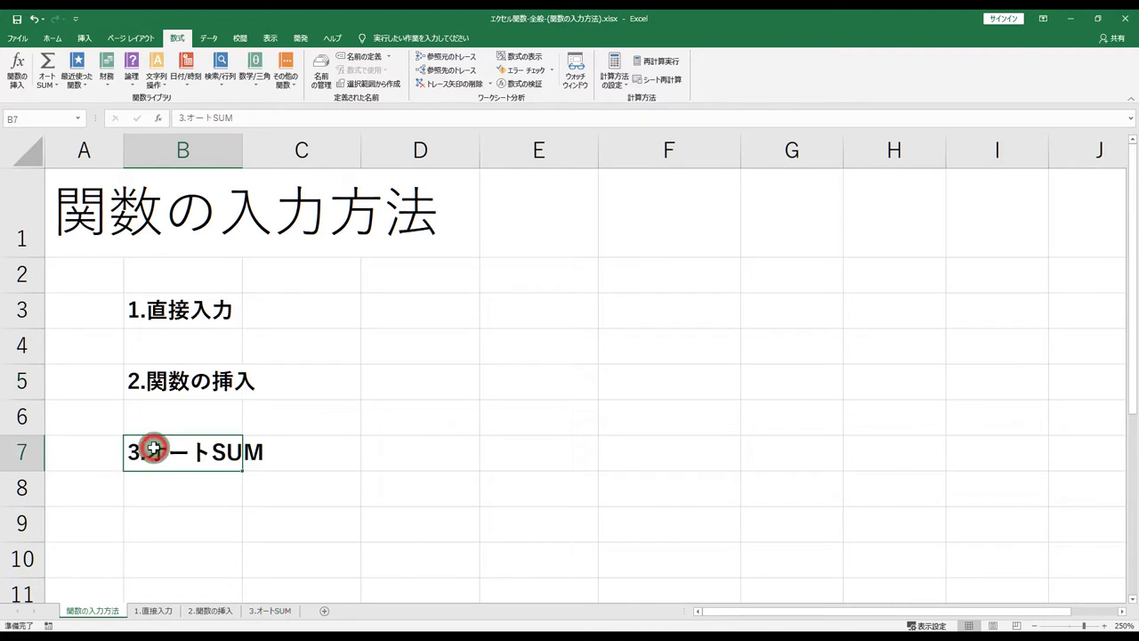